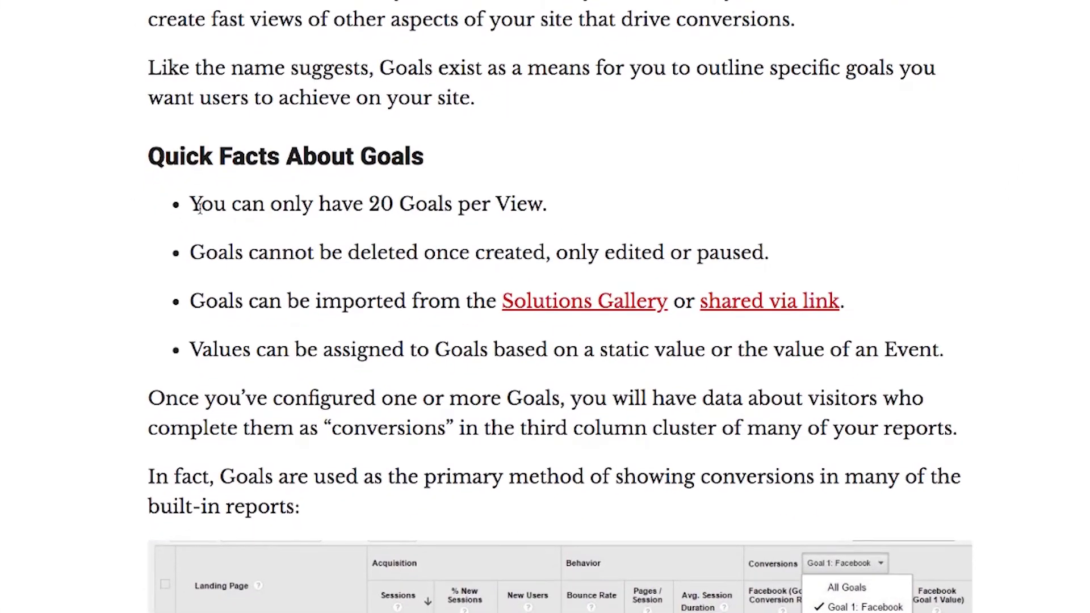
- Read the article's quick facts on Goals, covering the per-view limit, editing and pausing, importing, and assigning values
drag(208, 292, 306, 293)
drag(358, 205, 550, 211)
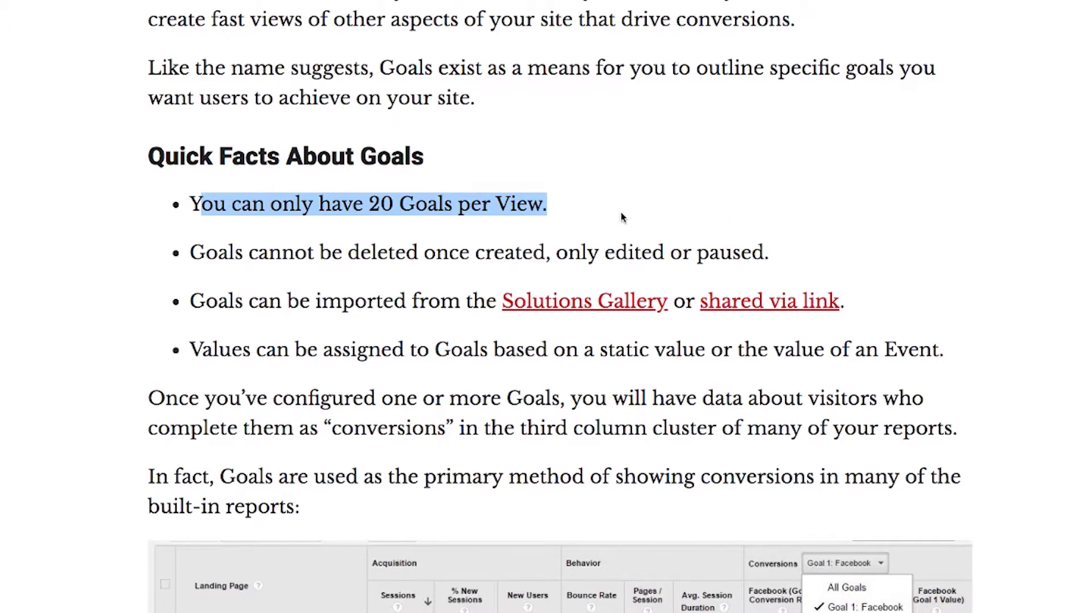
scroll(622, 218, down, 1)
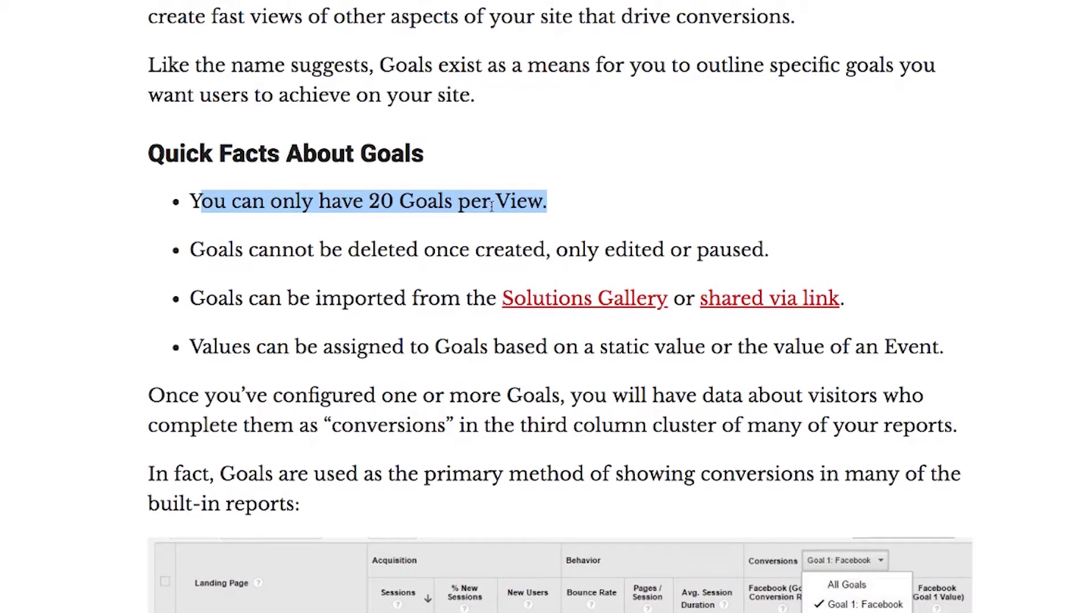
click(546, 205)
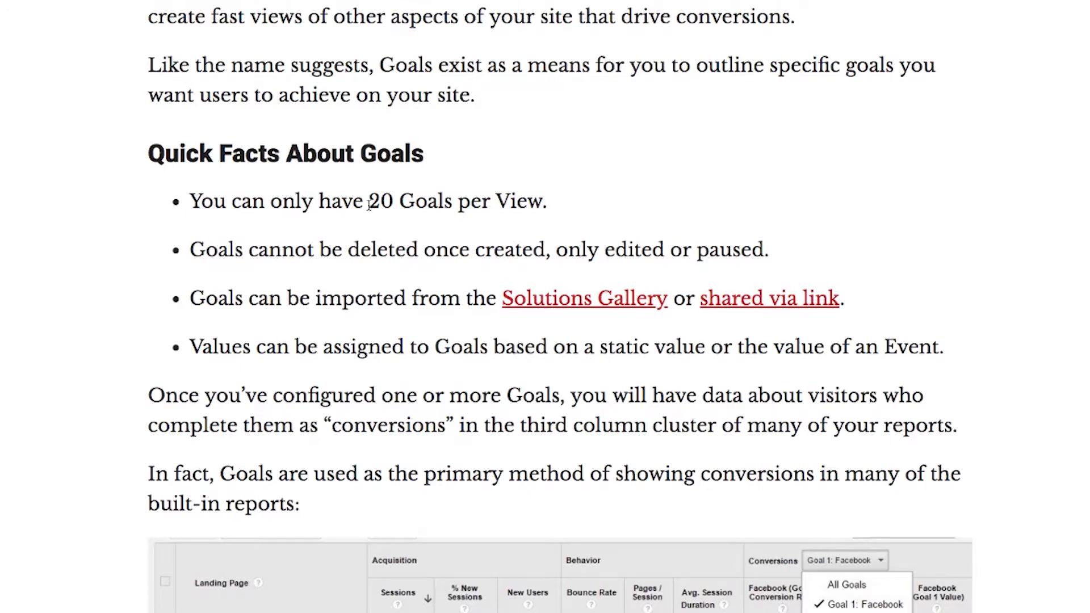
drag(369, 204, 528, 220)
scroll(528, 220, down, 1)
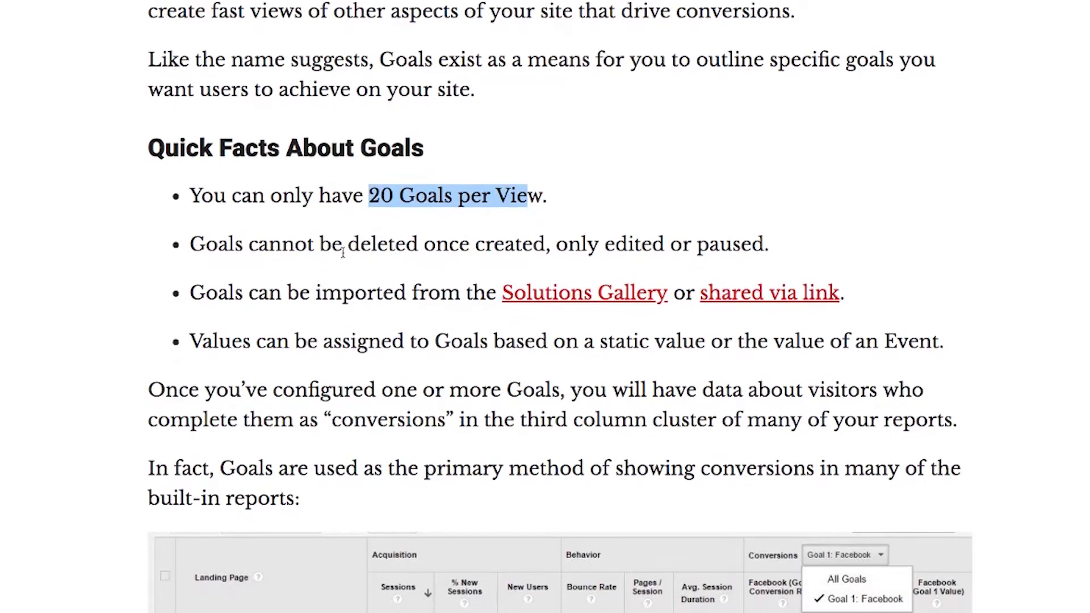
drag(259, 250, 607, 250)
click(763, 244)
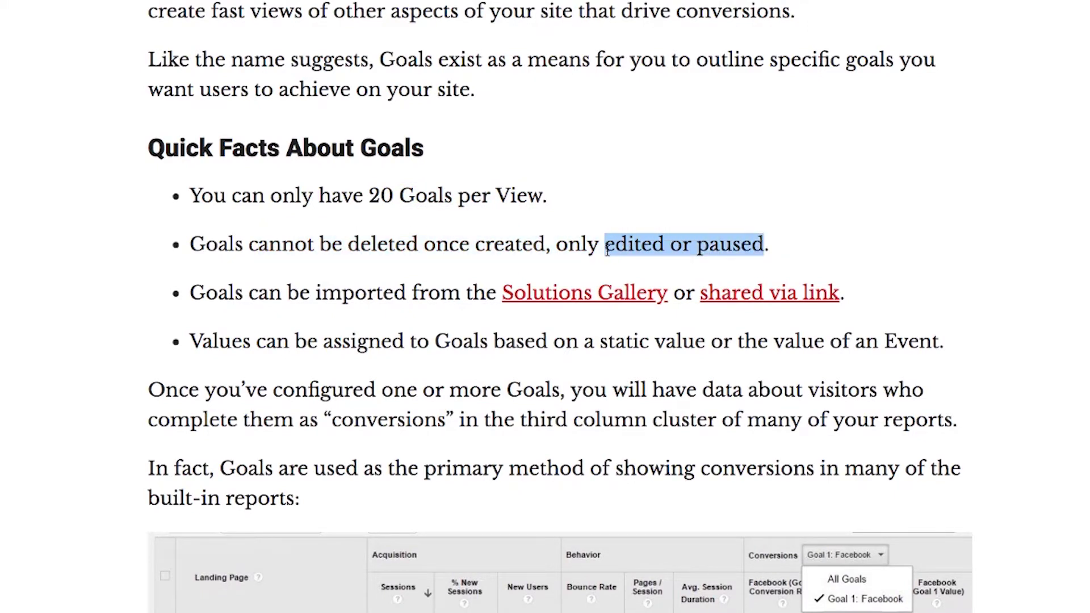
click(698, 245)
drag(697, 246, 752, 246)
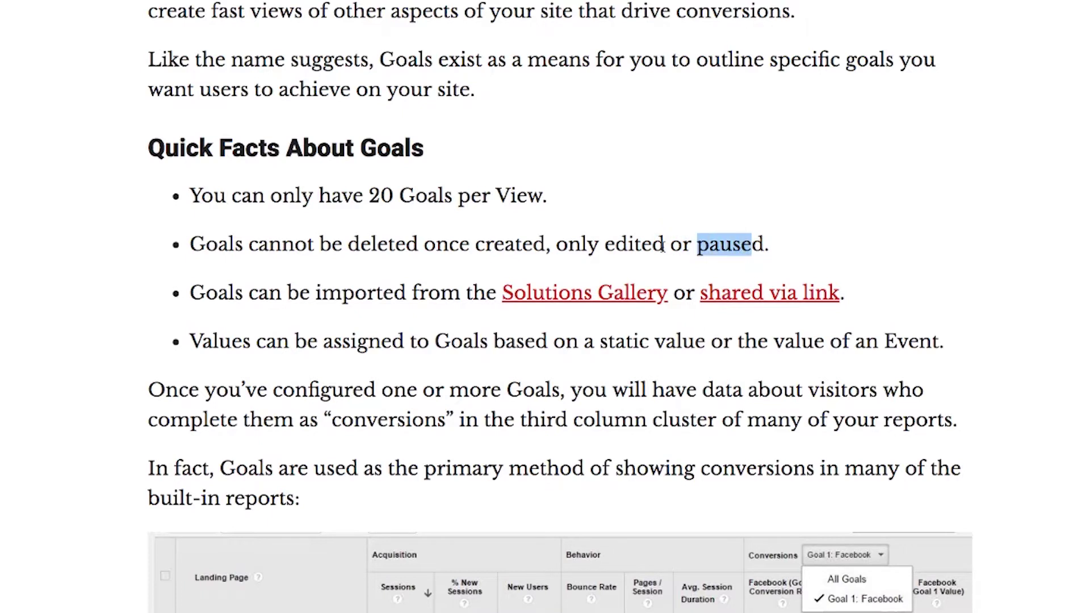
drag(664, 245, 603, 244)
scroll(579, 250, down, 1)
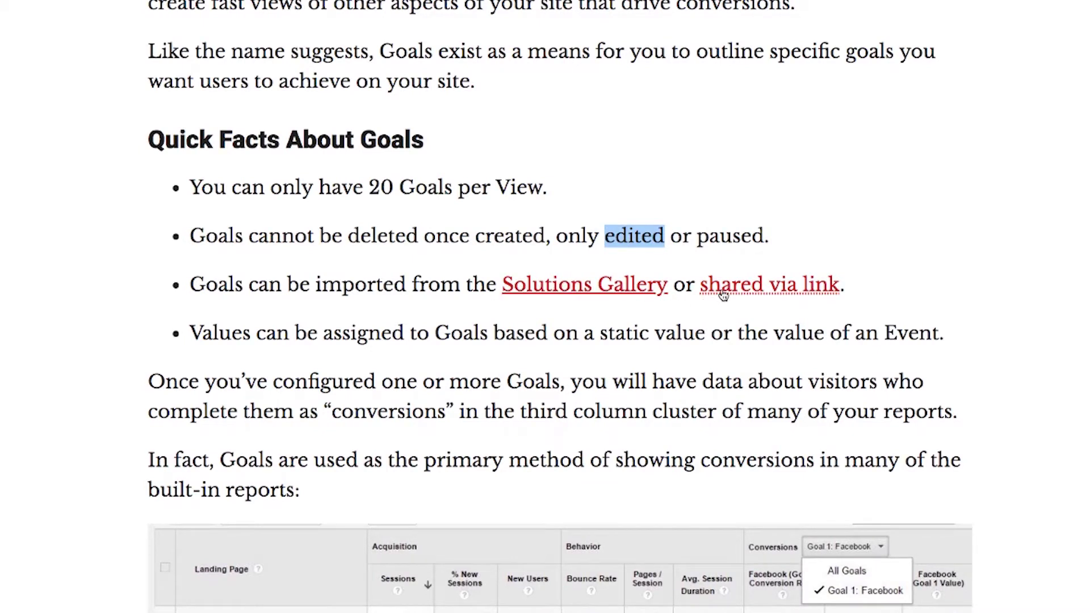
drag(189, 333, 485, 339)
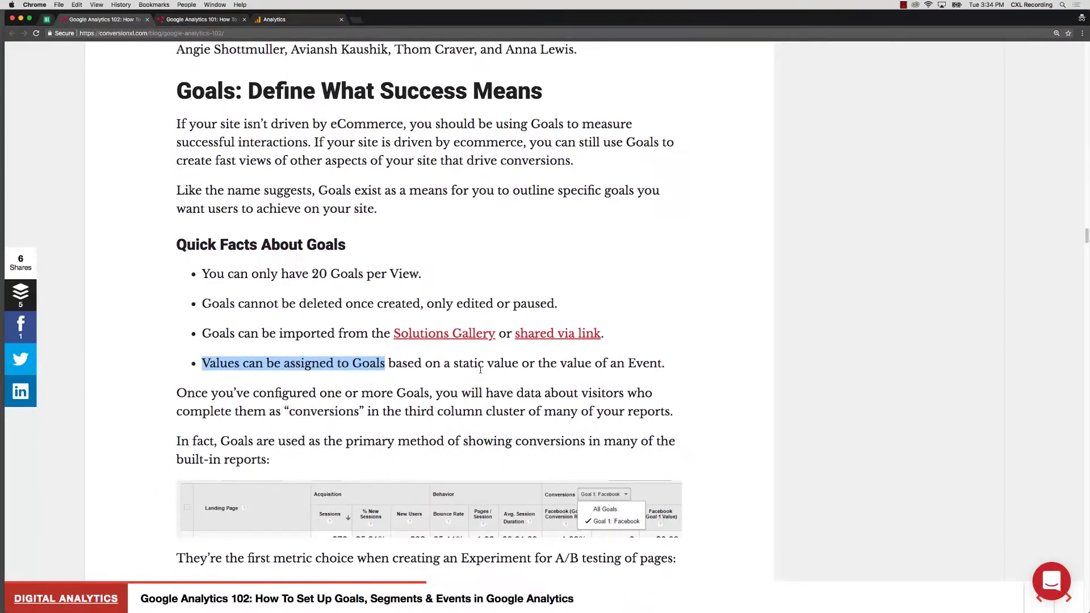
scroll(404, 373, down, 2)
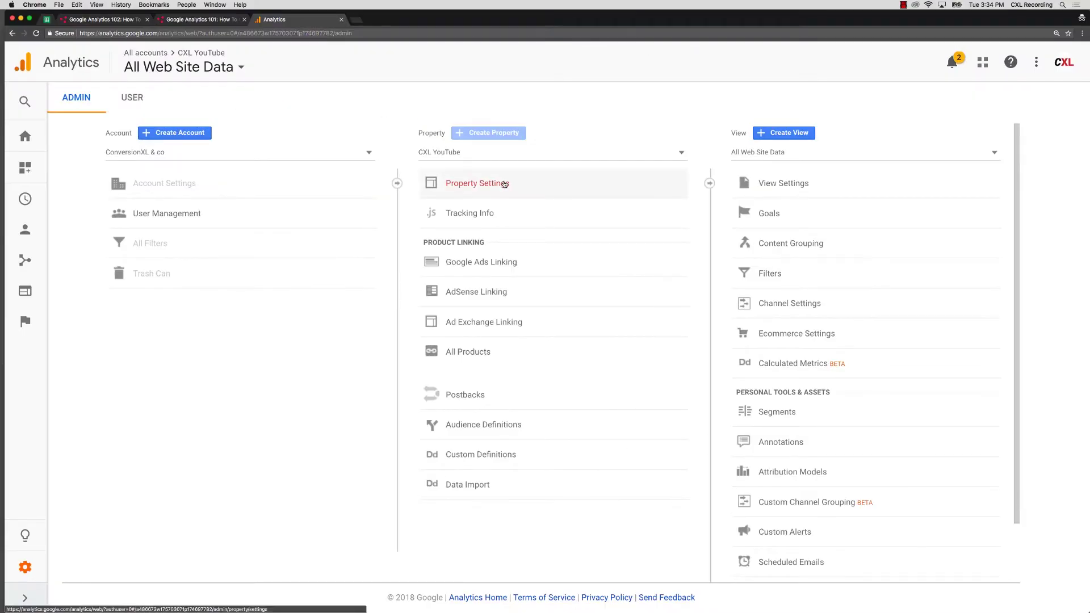
- Open the Site Content report for all pages and copy the path of the first listed page
click(23, 293)
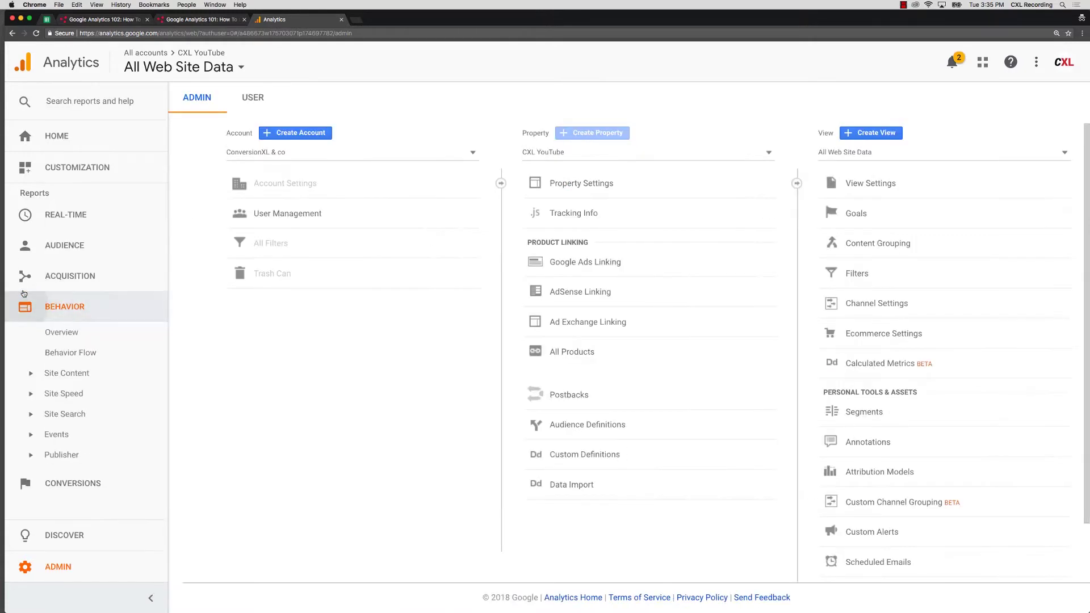
click(47, 379)
click(61, 394)
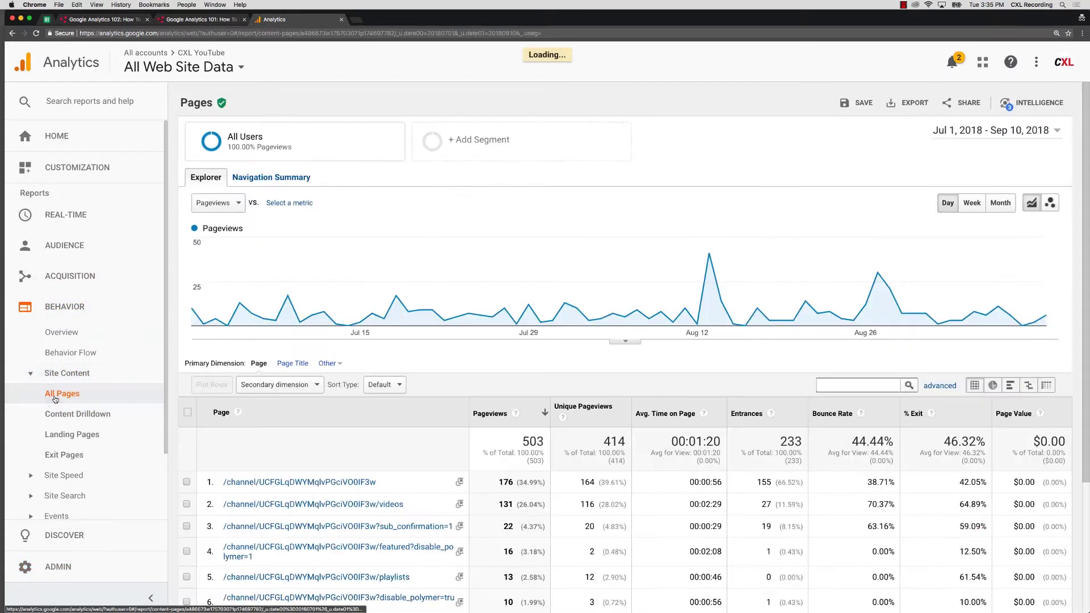
drag(223, 483, 375, 489)
key(ctrl+c)
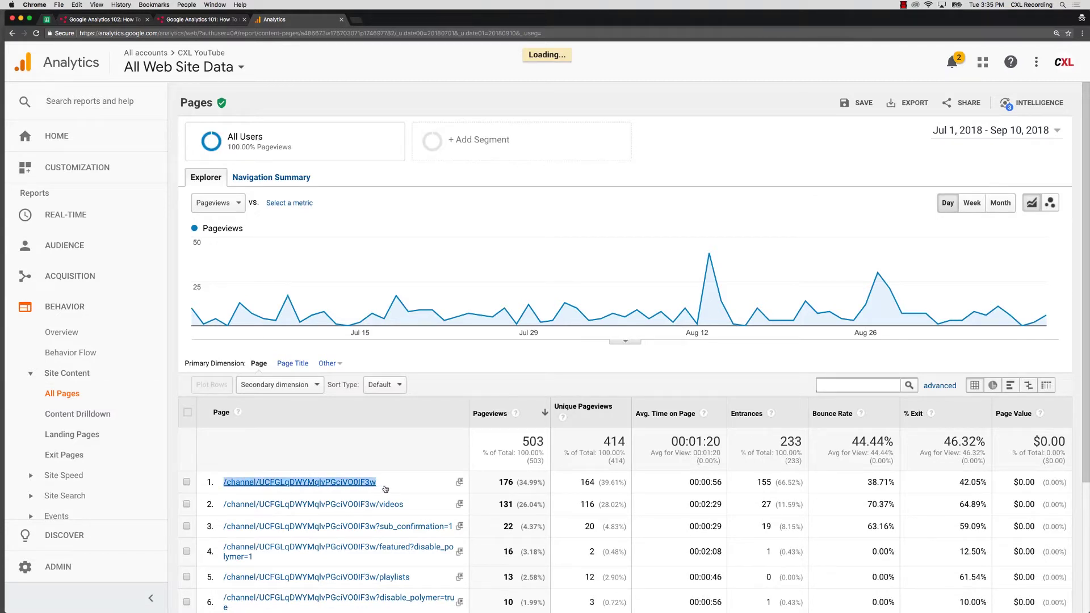
right_click(366, 487)
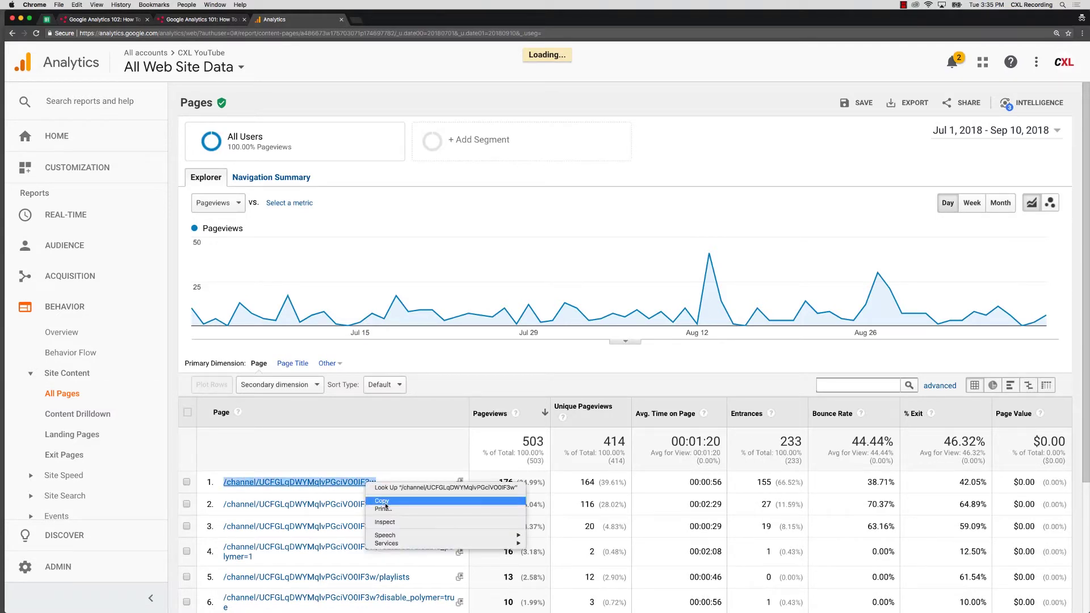
click(387, 502)
- Start a new goal for the All Web Site Data view, named Test with the Destination type, and continue to its details
click(57, 566)
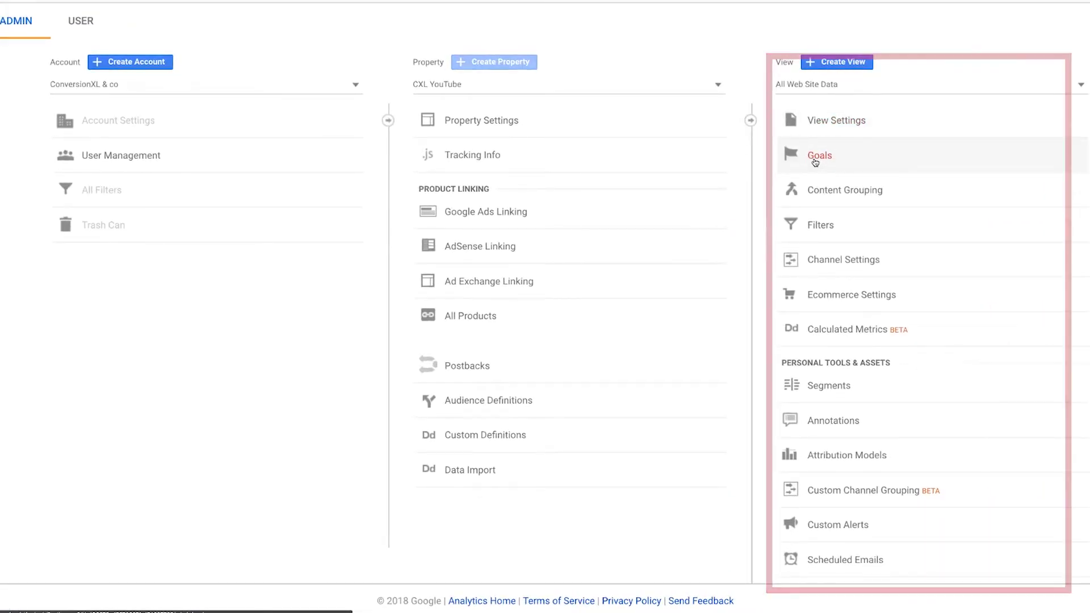
click(817, 162)
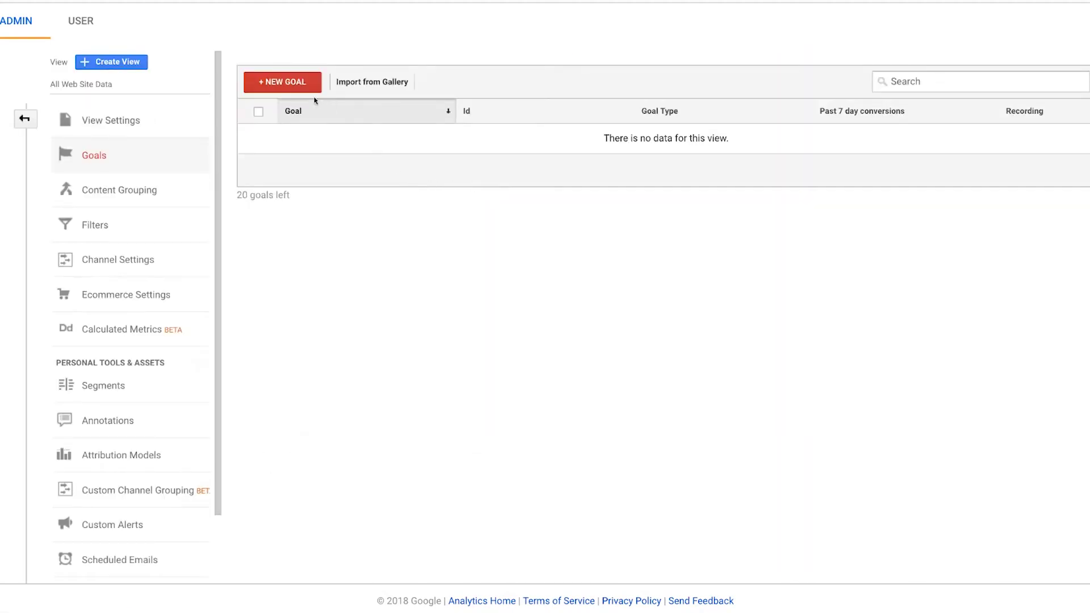
click(291, 81)
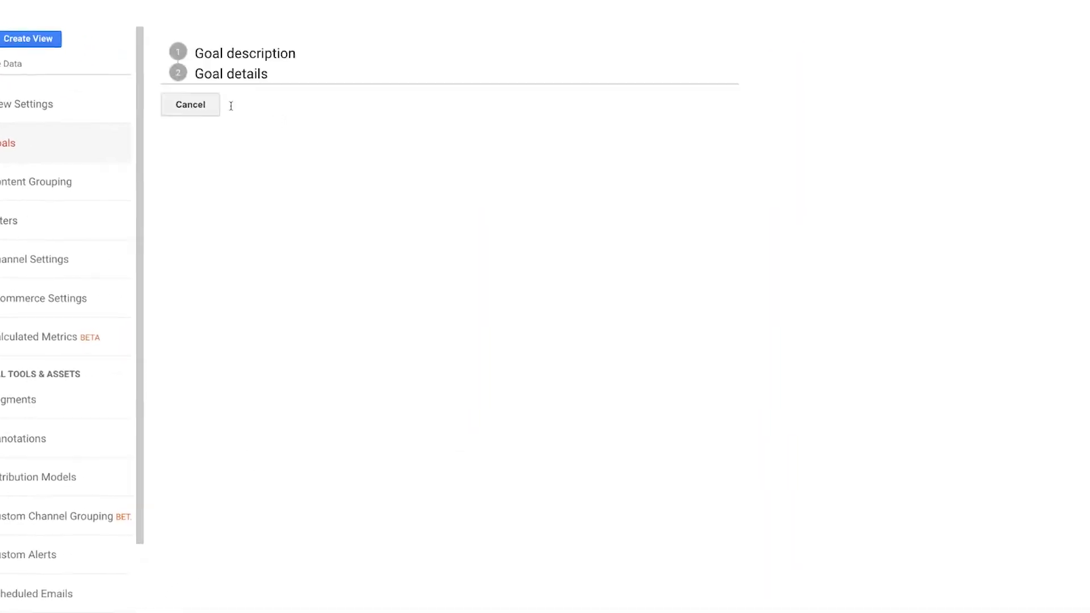
text(Test)
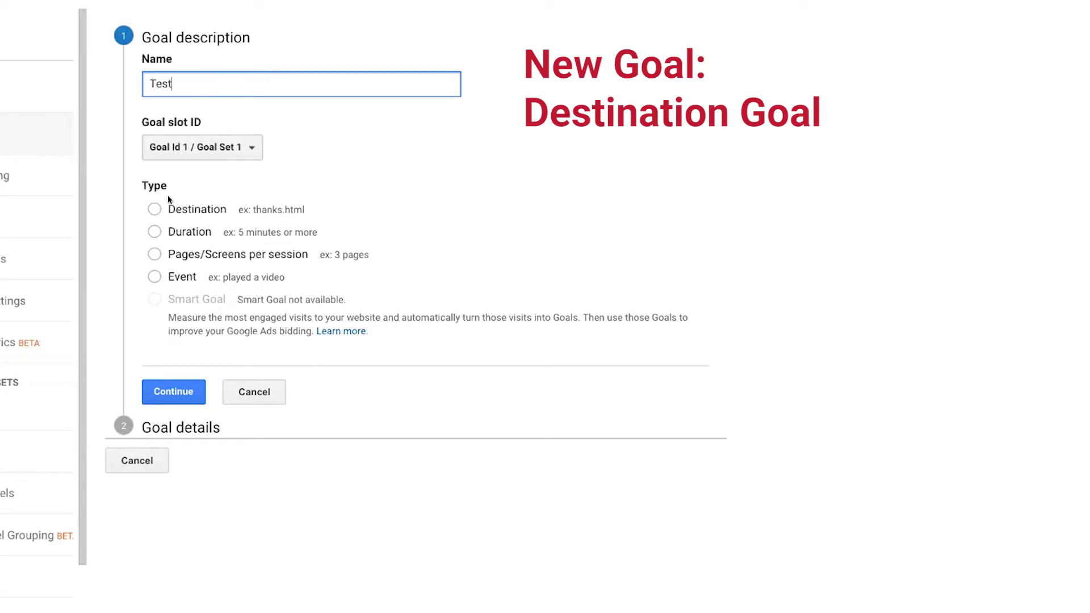
click(154, 210)
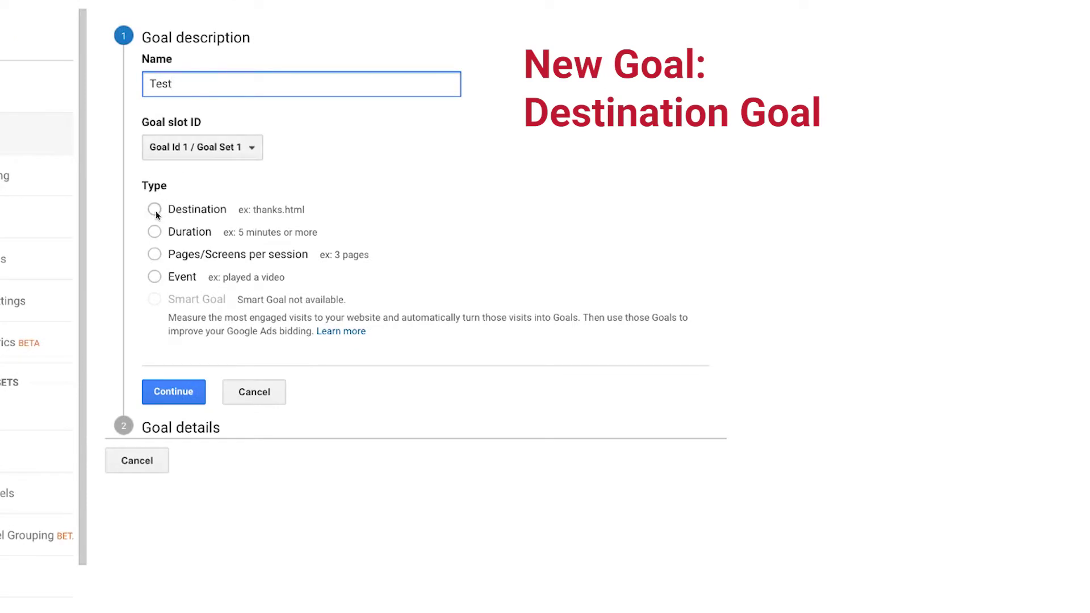
click(173, 392)
- Set the goal's destination condition to Begins with and enter the copied channel page path as the URL
click(179, 157)
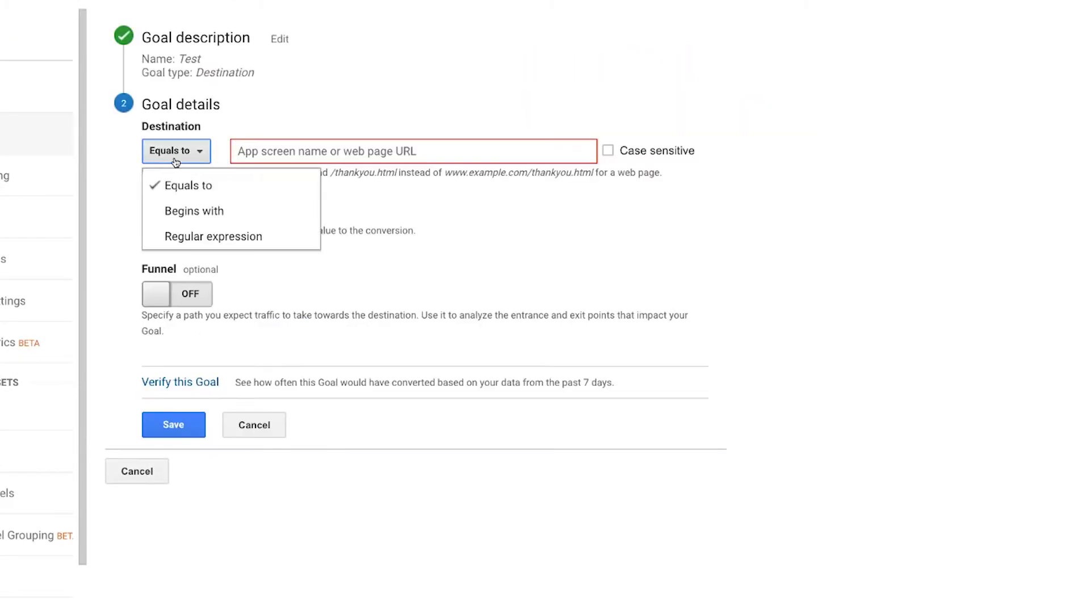
click(170, 209)
click(259, 156)
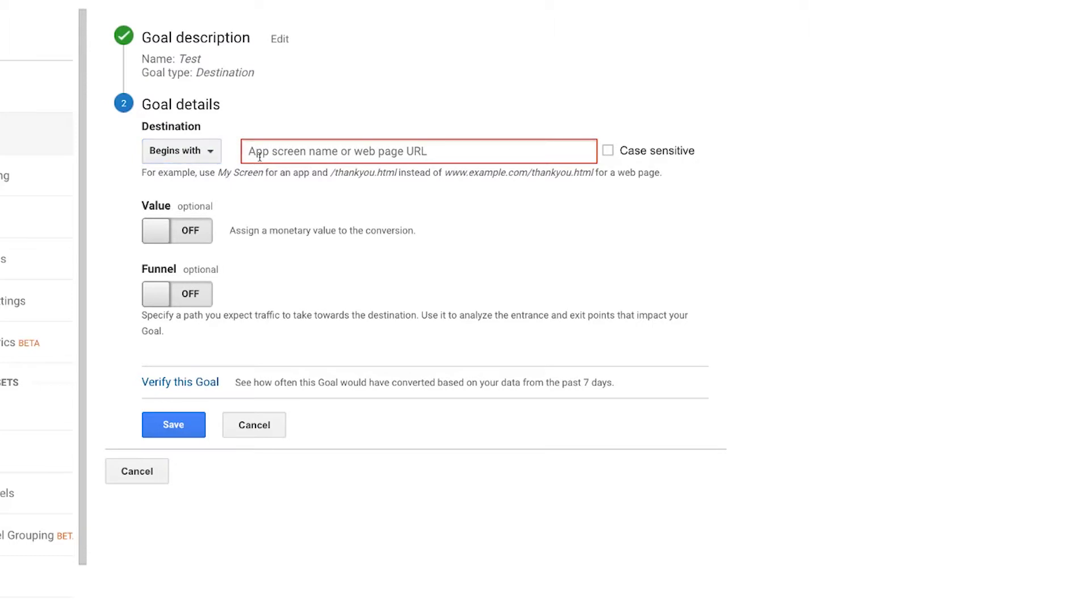
text(v)
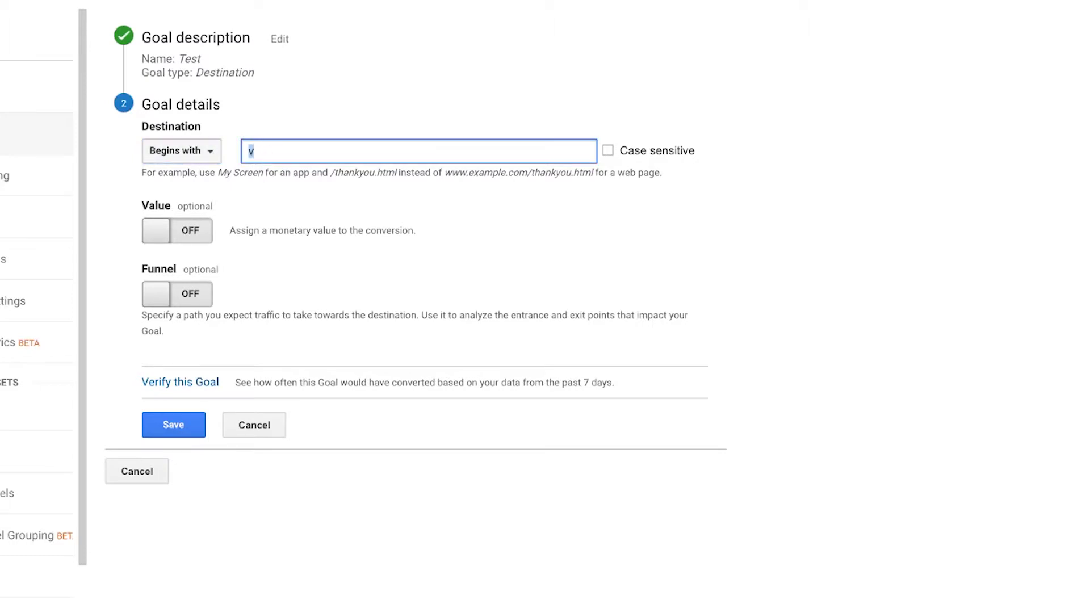
key(BackSpace)
right_click(258, 158)
click(276, 217)
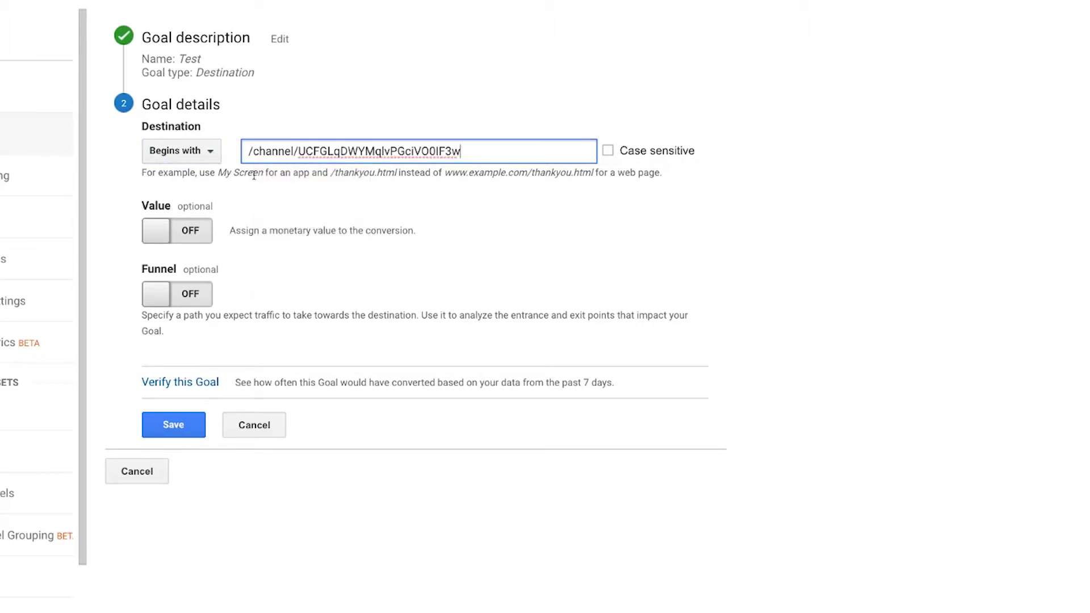
drag(246, 151, 470, 151)
click(472, 152)
drag(249, 152, 478, 146)
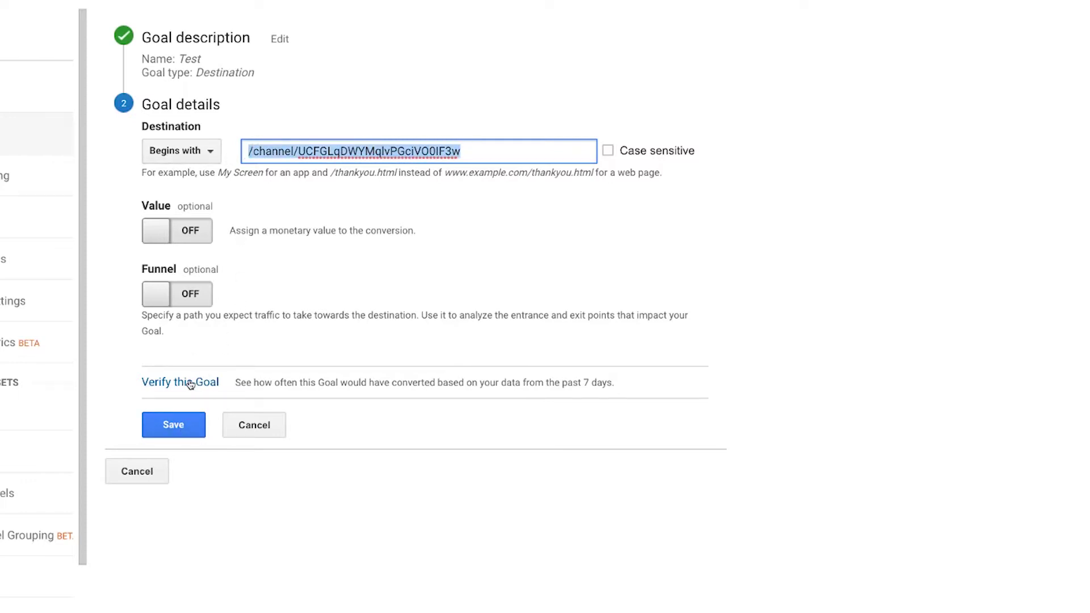
- Verify the destination goal against the past 7 days of data, leave its details unsaved and select the Event type instead
click(170, 388)
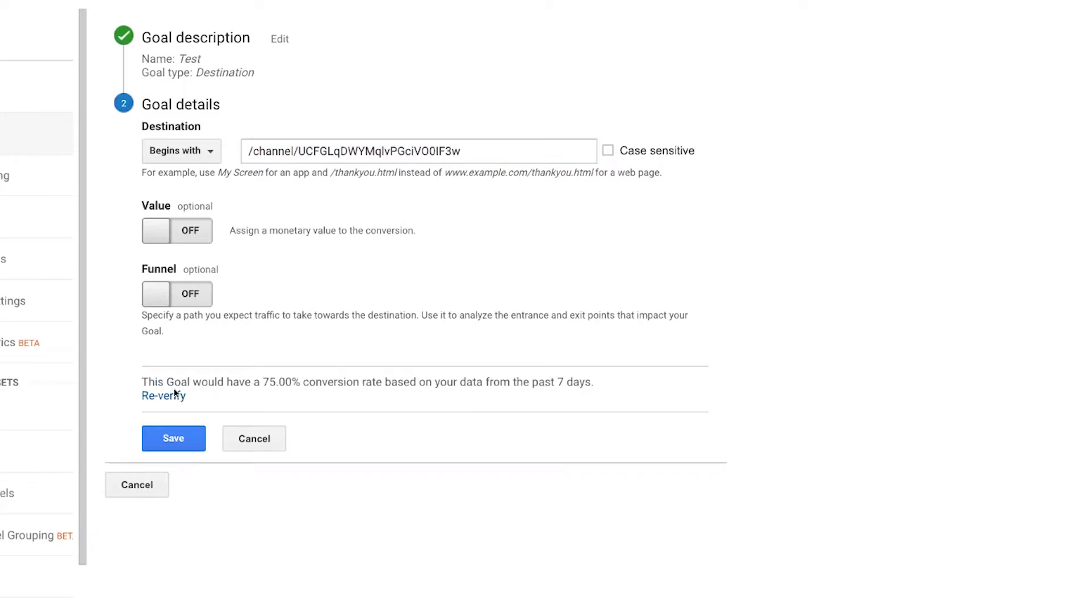
drag(254, 383, 416, 388)
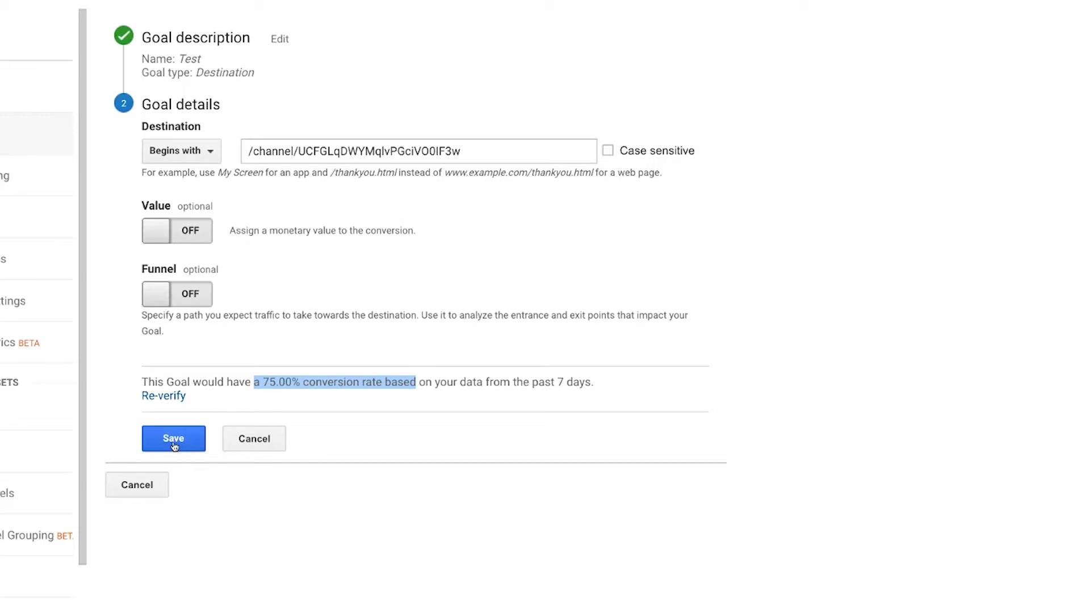
click(250, 448)
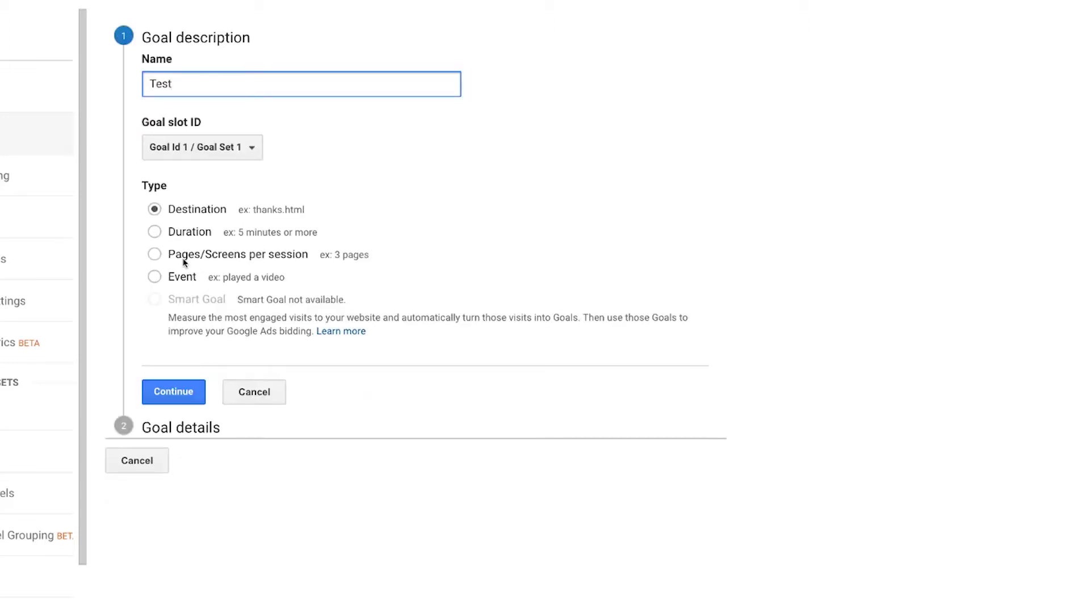
click(154, 278)
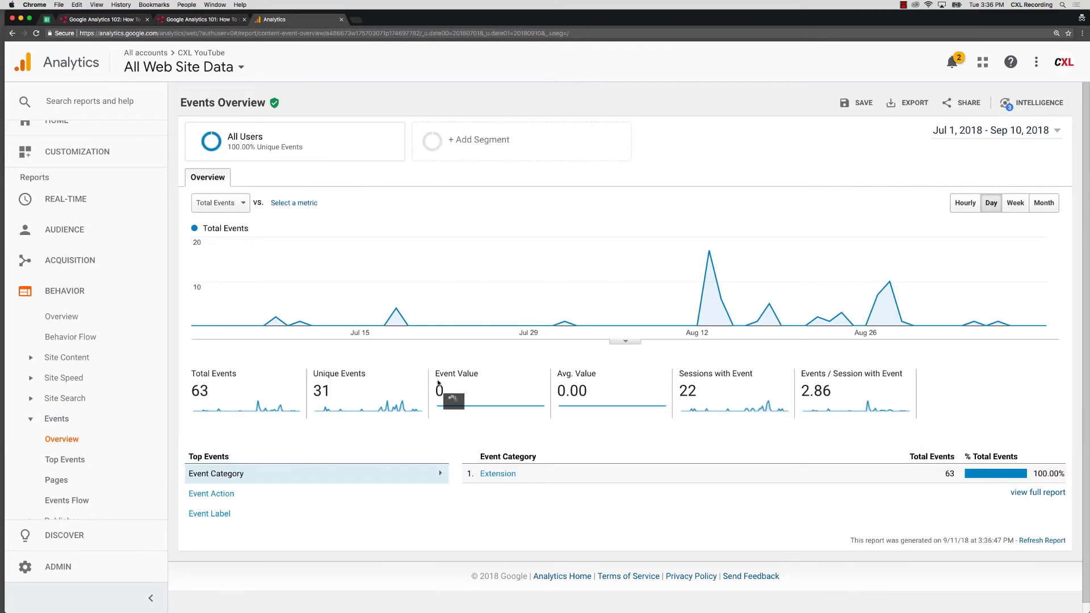
- Open the Extension event category from the Events Overview report and copy the category name
click(493, 478)
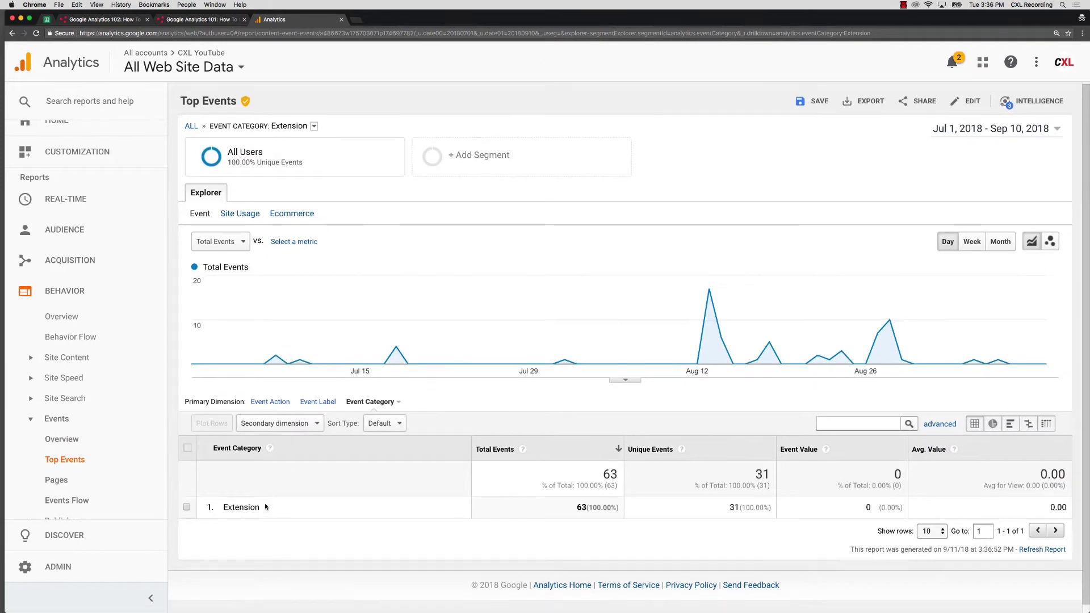
drag(254, 510, 223, 508)
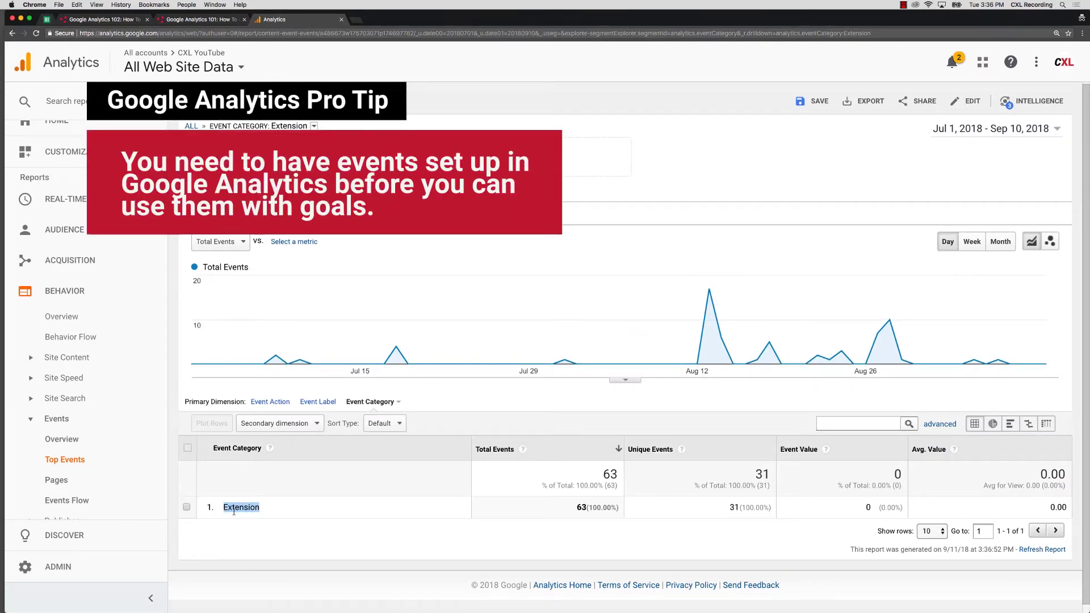
right_click(239, 513)
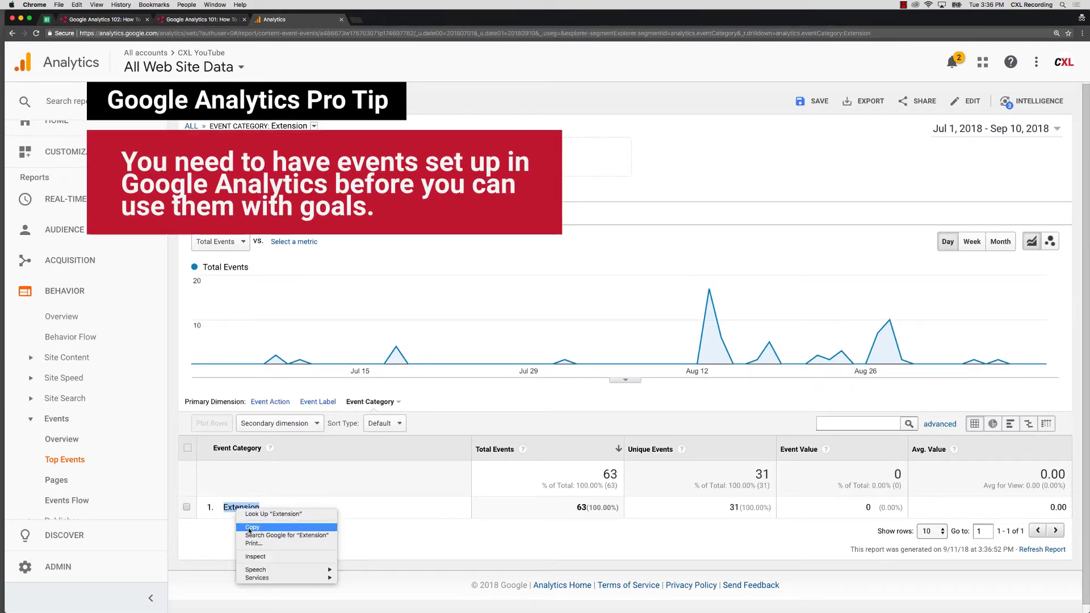
click(249, 528)
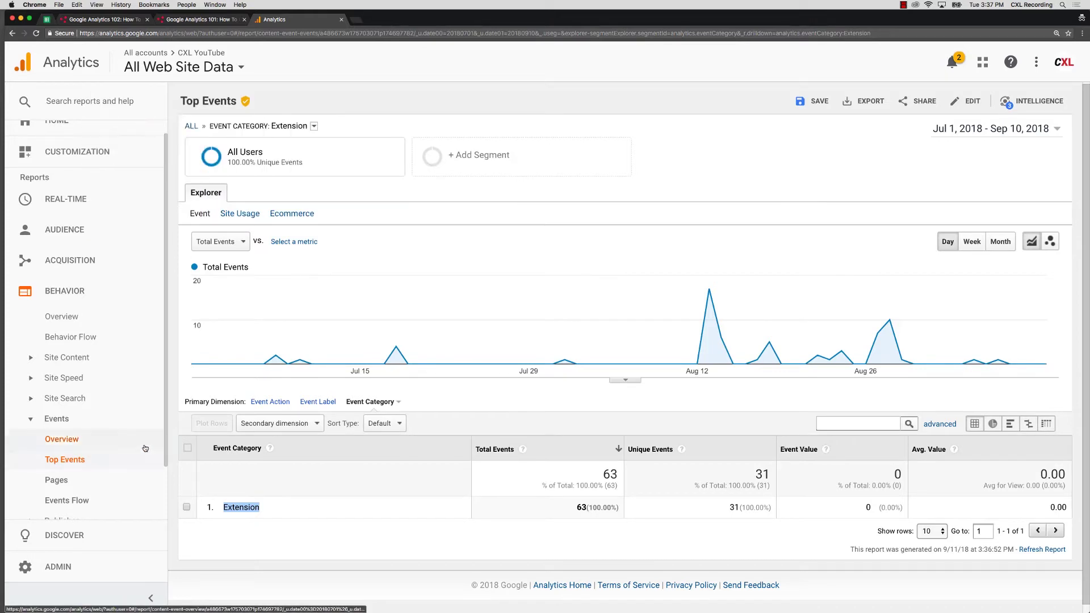
- Start a new goal for the All Web Site Data view, named Test with the Event type, and continue to its event conditions
click(57, 569)
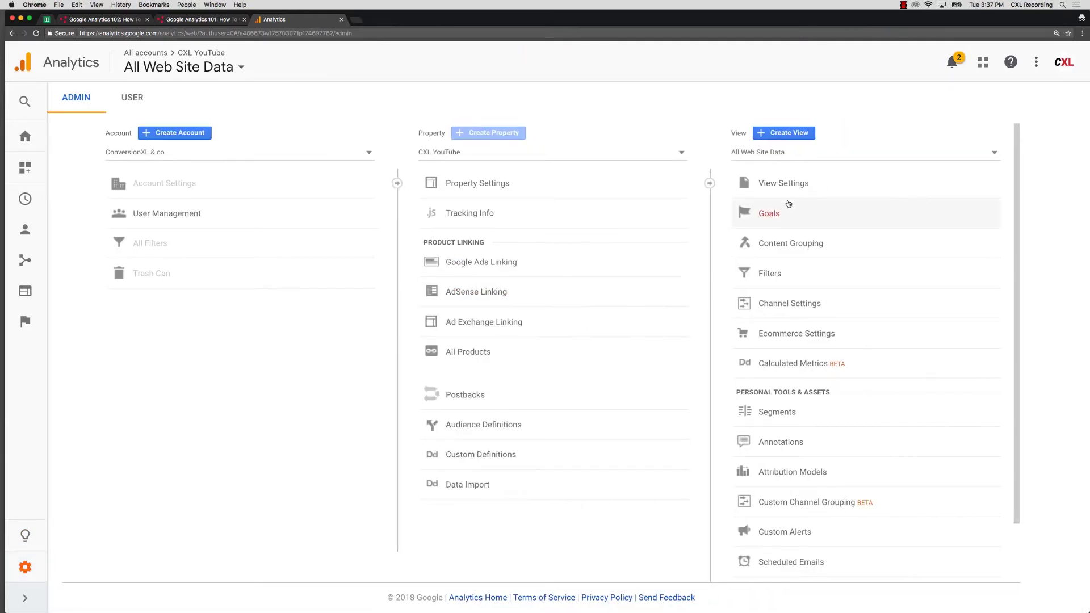
click(773, 213)
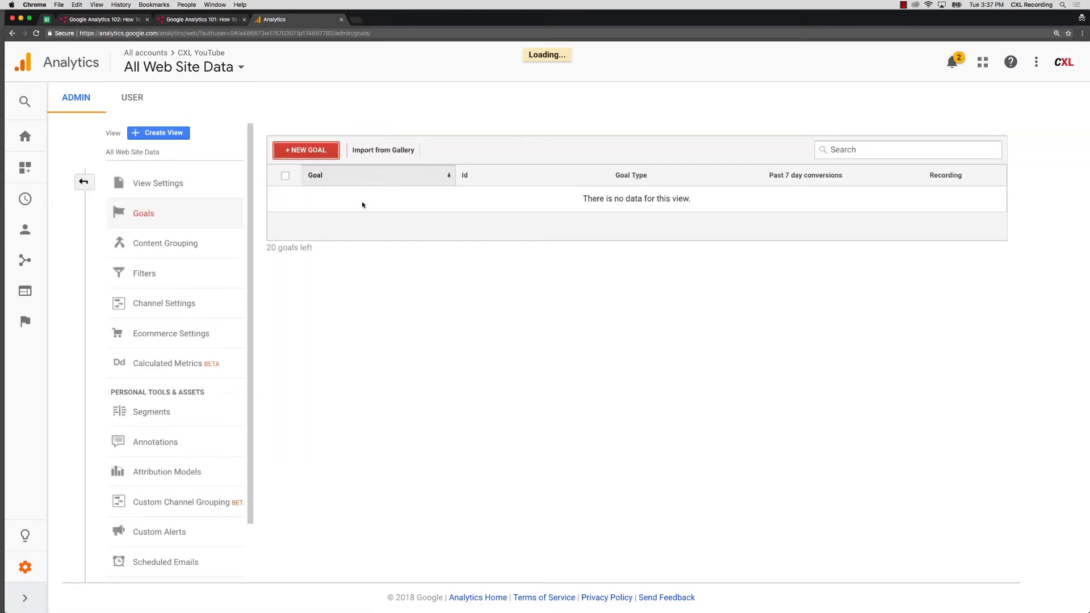
text(Test)
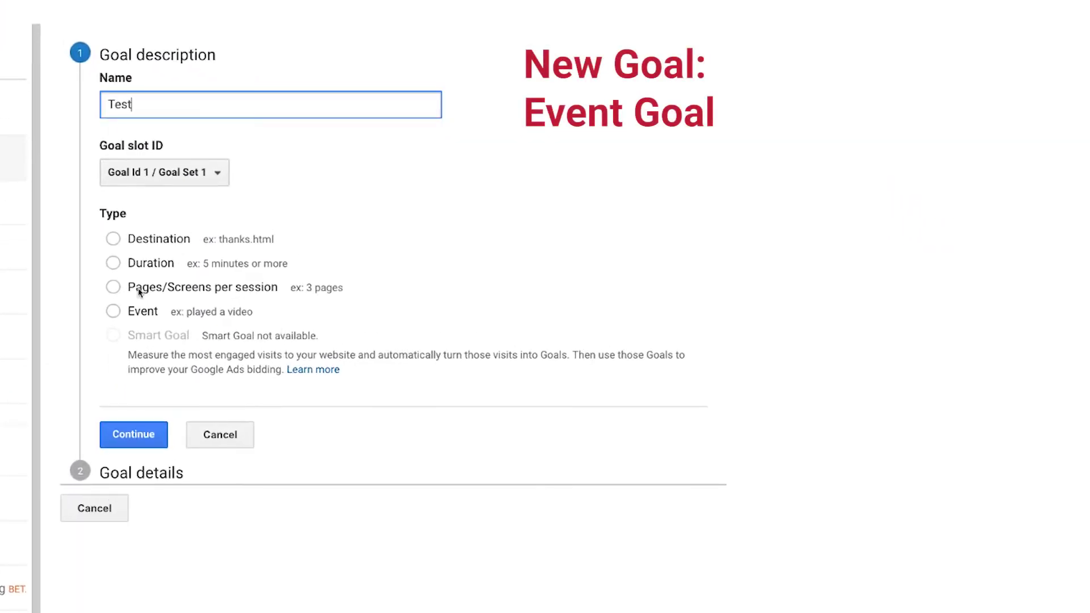
click(113, 311)
click(128, 436)
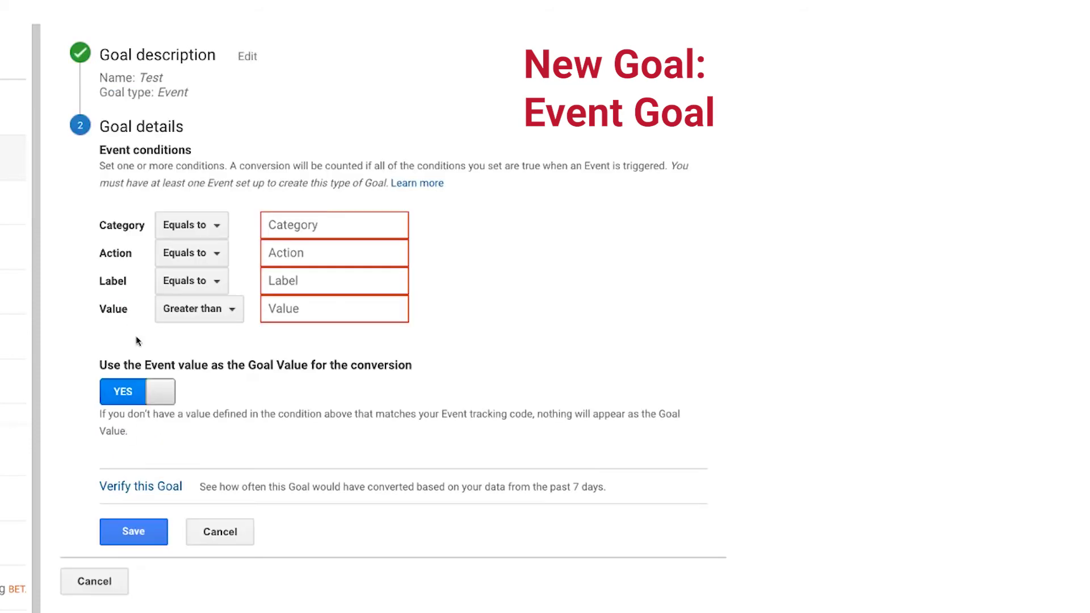
- Set the event category condition to Begins with and enter the copied category name Extension
click(210, 226)
click(176, 287)
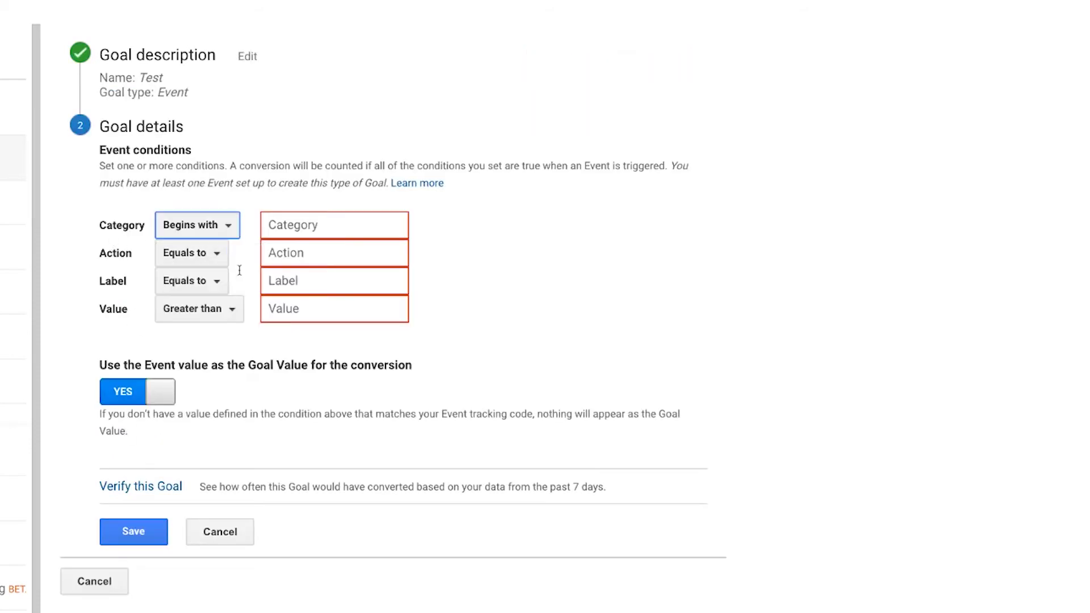
click(300, 223)
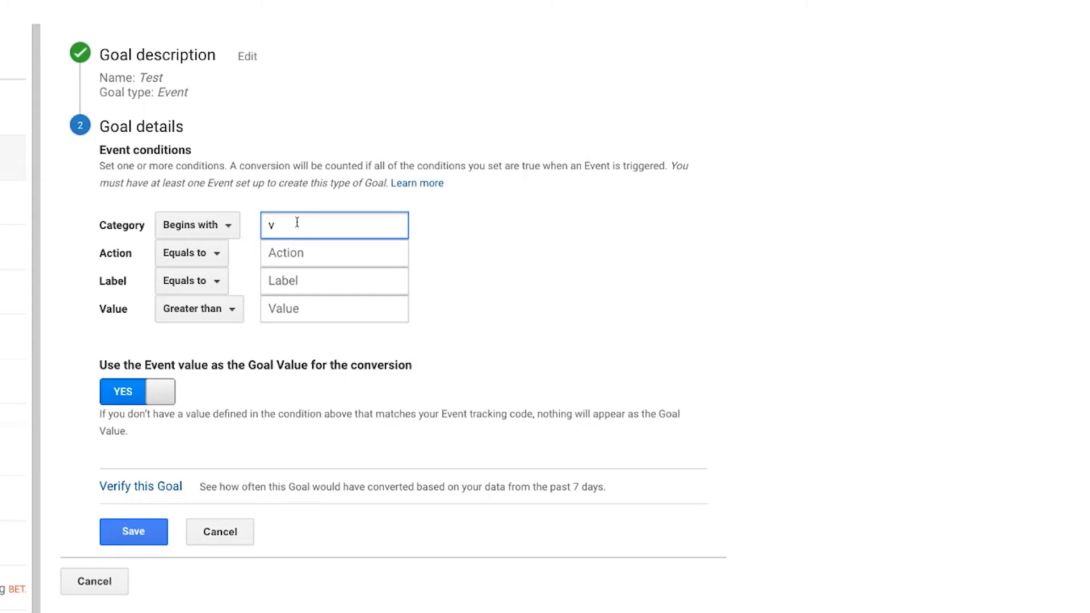
right_click(300, 223)
click(321, 283)
- Verify the event goal against the past 7 days of data, check the conversion rate and leave the goal details unsaved
click(135, 486)
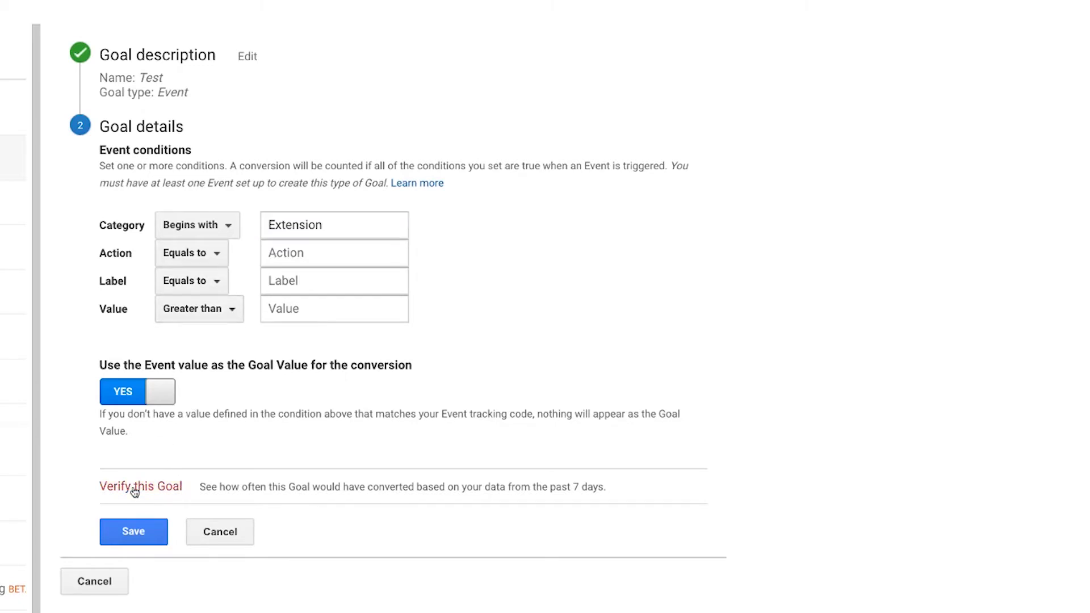
drag(222, 488, 401, 486)
click(292, 489)
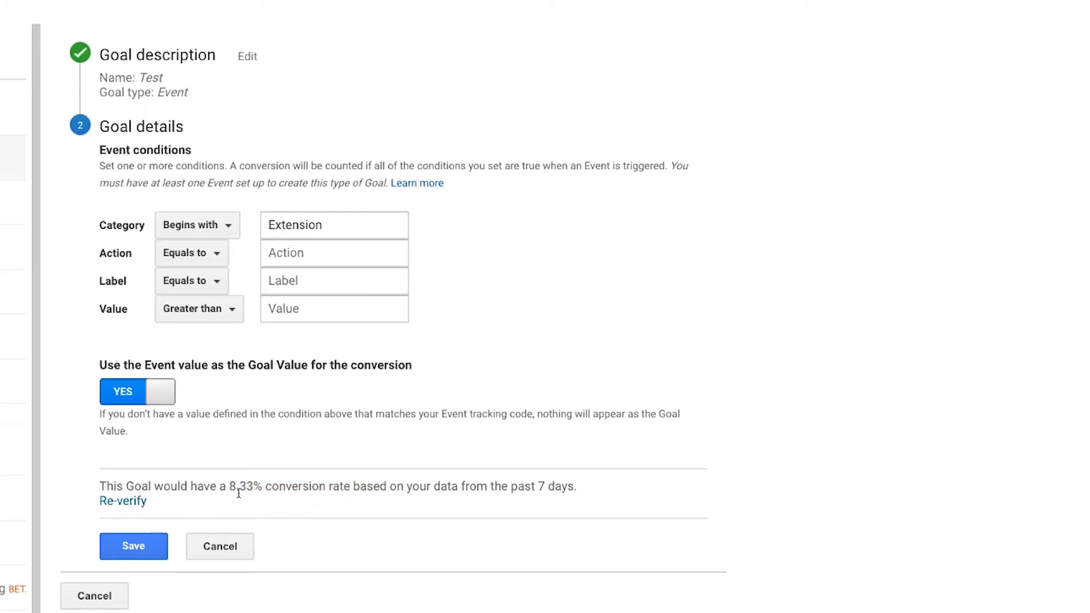
drag(216, 488, 285, 487)
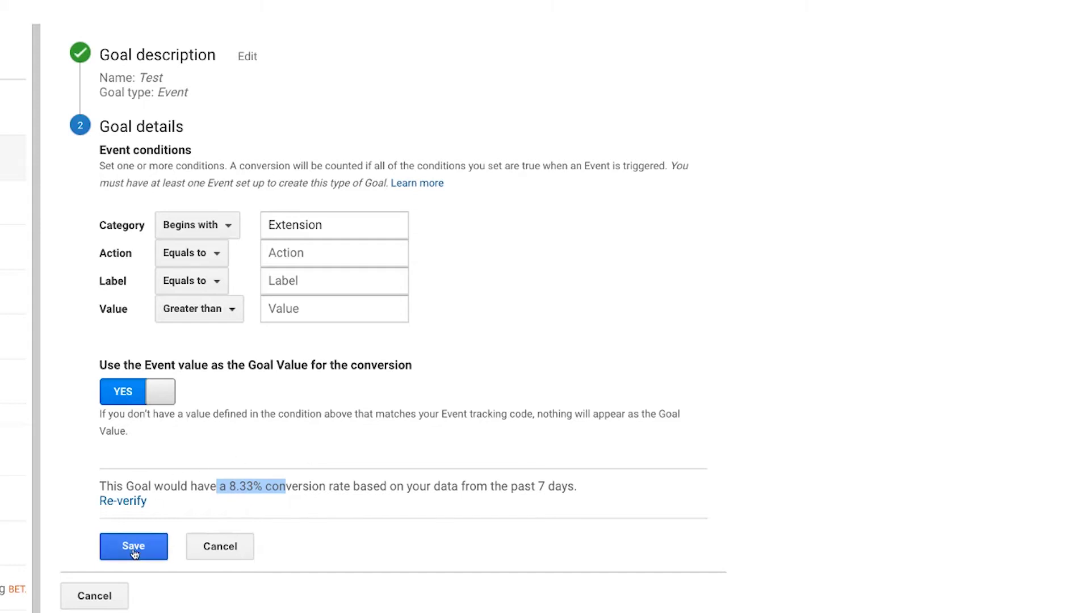
click(213, 552)
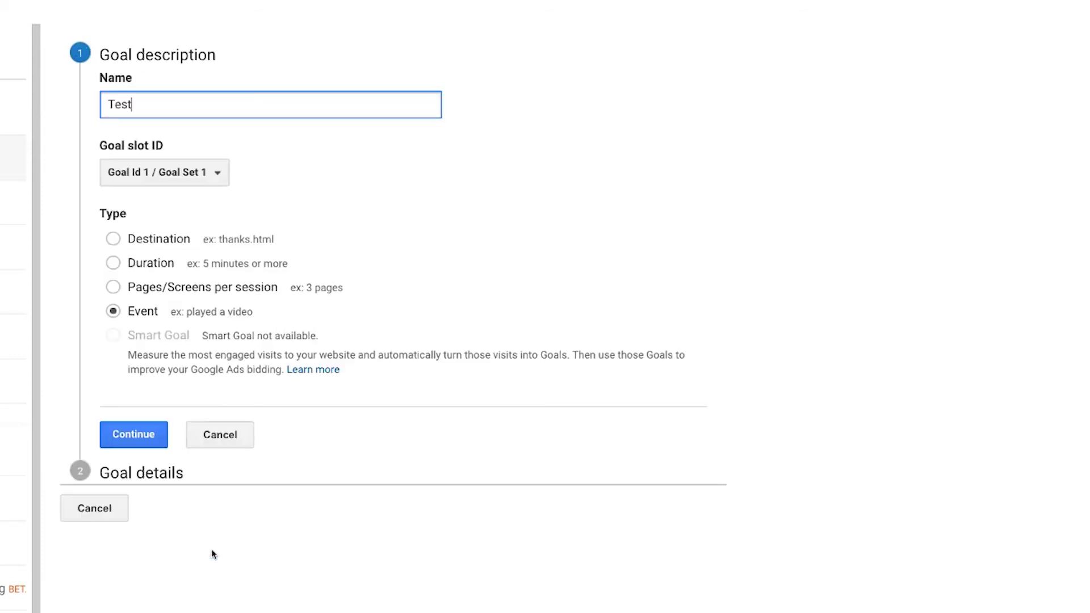
- Try the Pages/Screens per session goal type with a condition of greater than 4, leaving its details unsaved
click(113, 286)
click(127, 434)
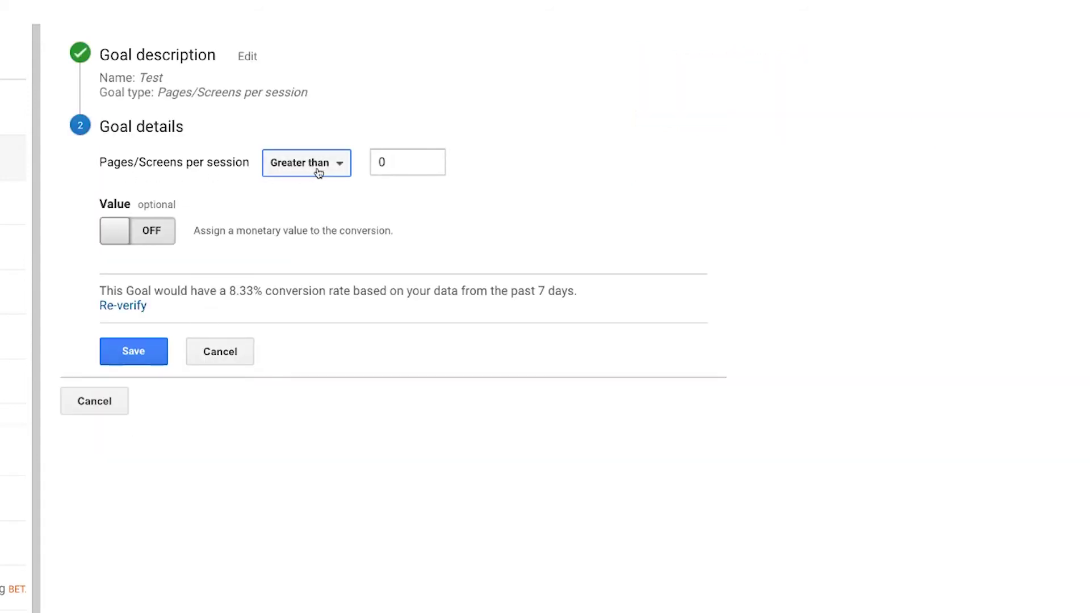
double_click(381, 163)
text(4)
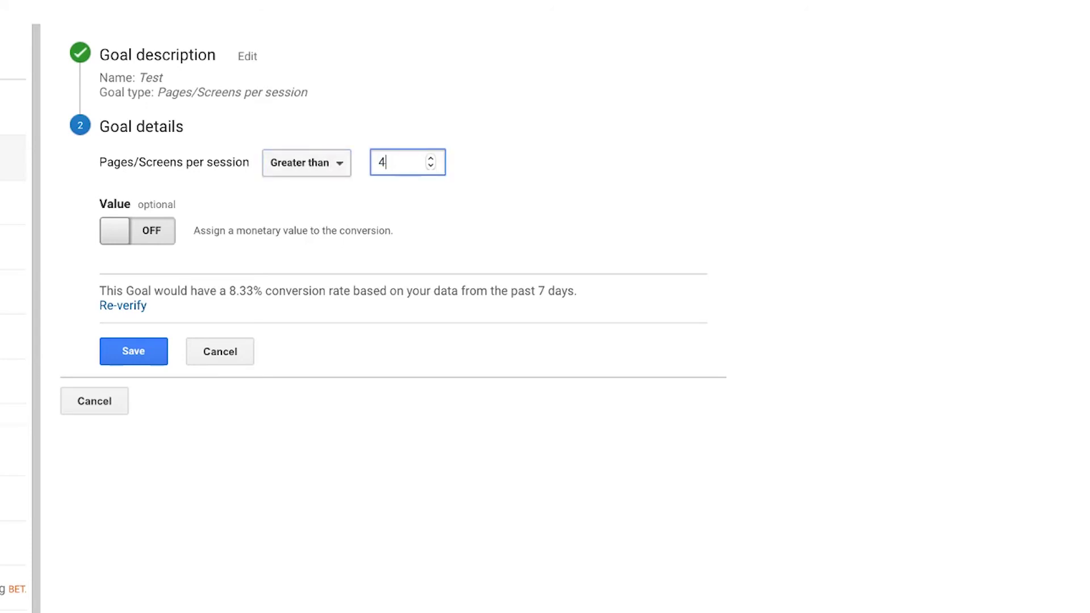
key(BackSpace)
click(209, 349)
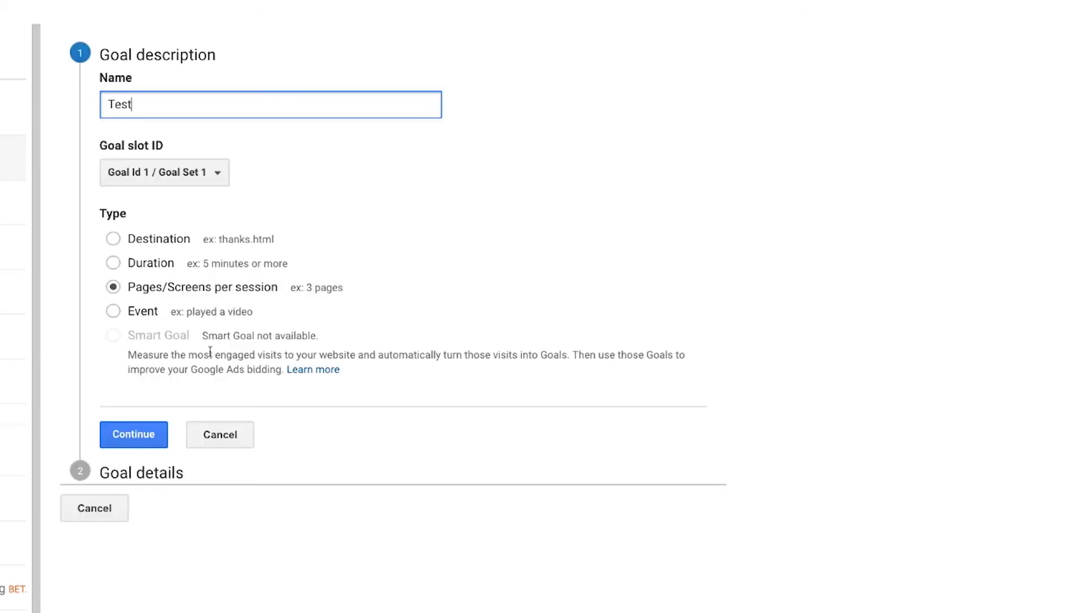
- Review the Duration goal's details without saving them and set the goal type to Destination
click(113, 263)
click(140, 434)
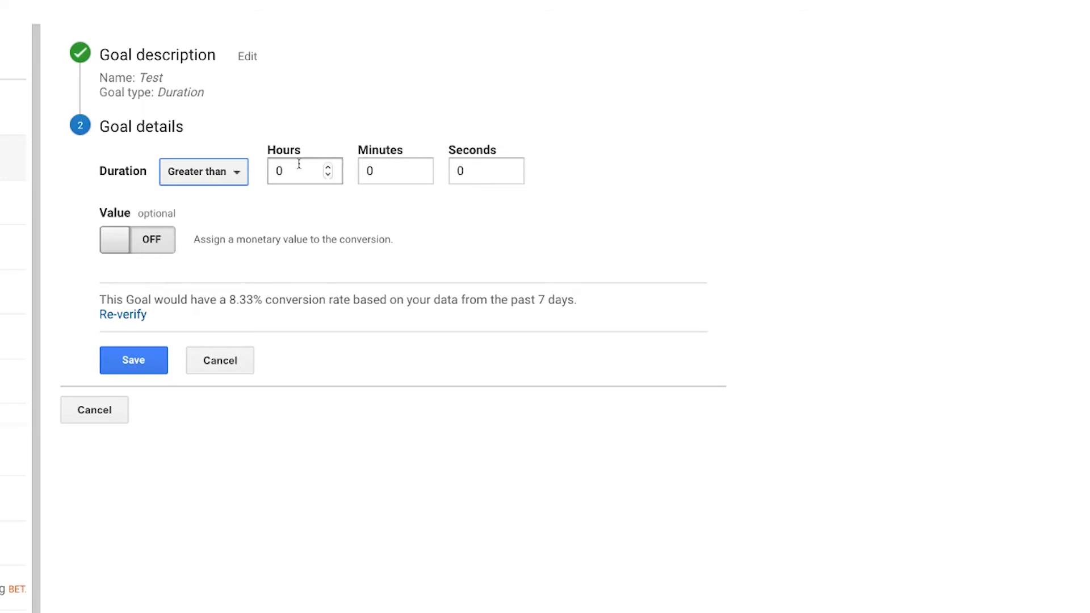
click(199, 373)
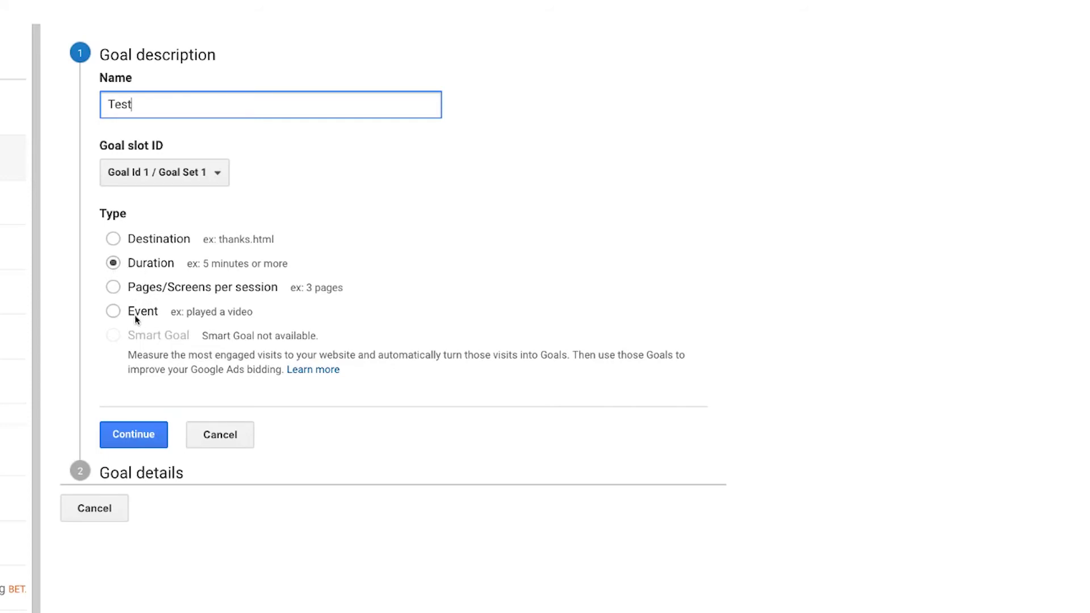
click(113, 311)
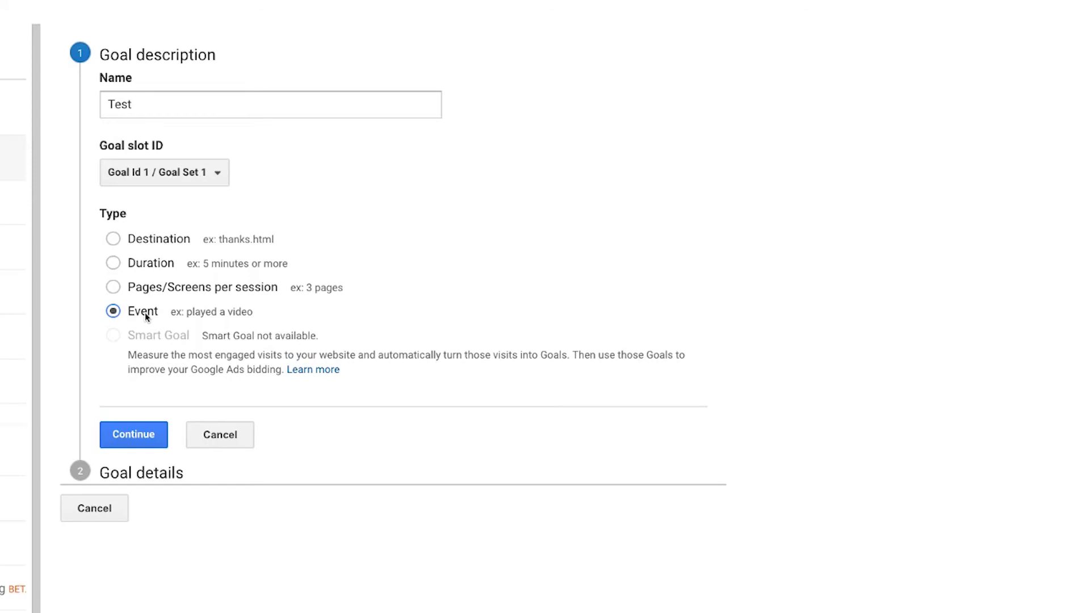
click(124, 243)
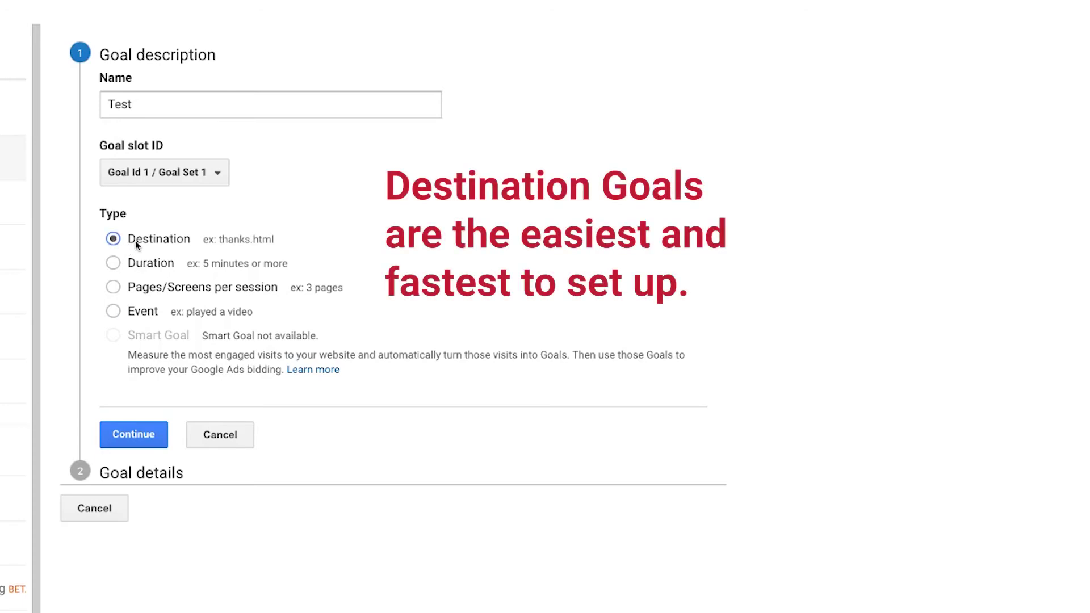